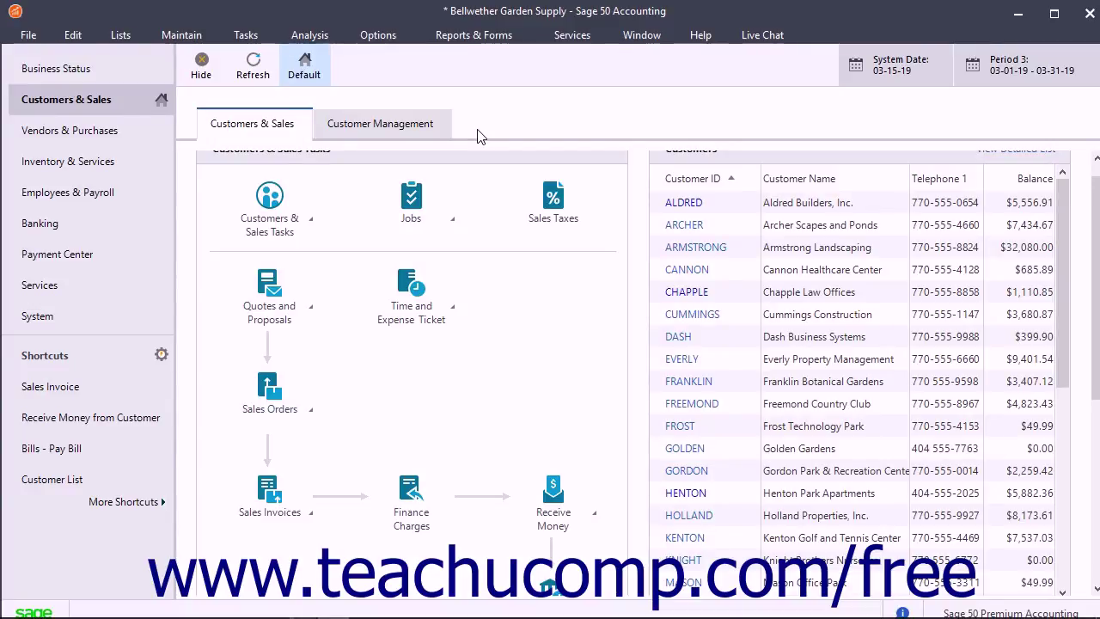
Open a Sales/Invoicing form and select Pierce Properties, Inc. as the customer
click(246, 35)
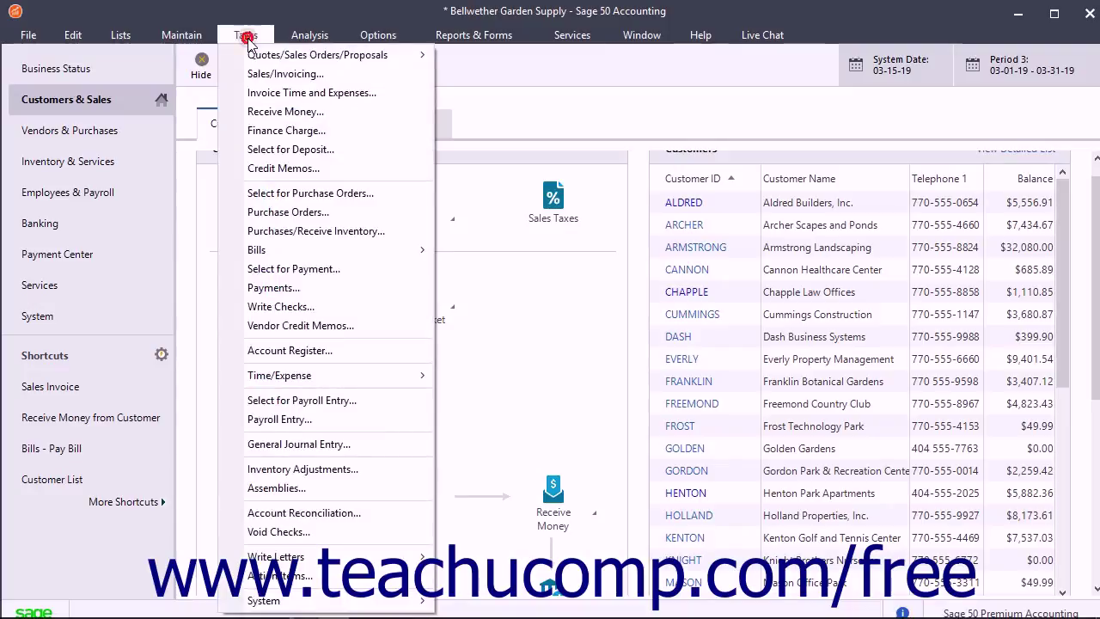
click(272, 76)
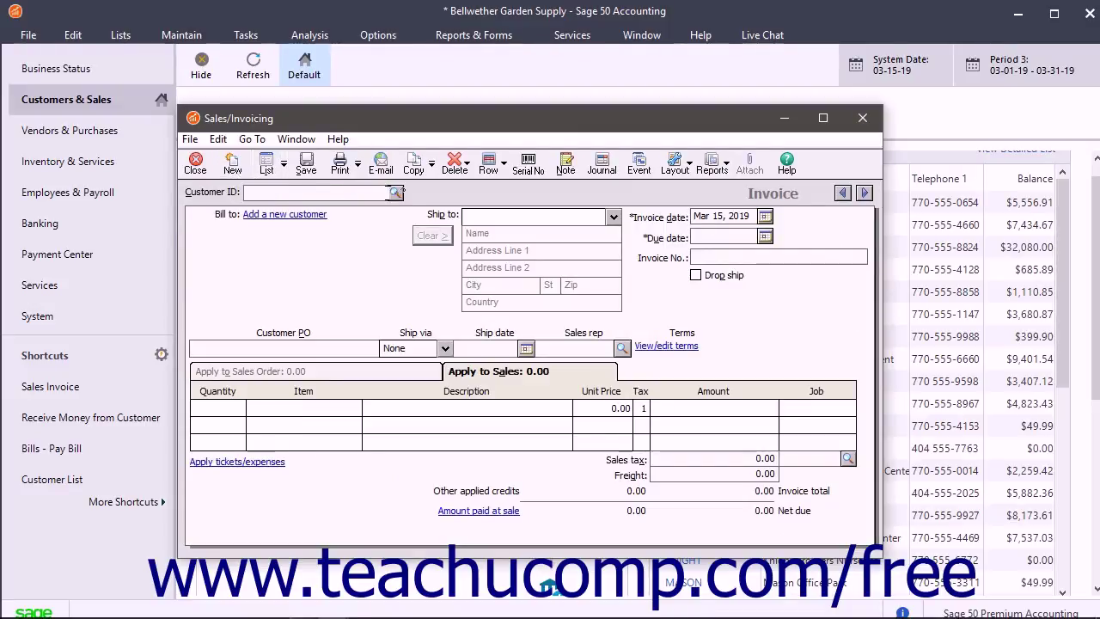
click(395, 193)
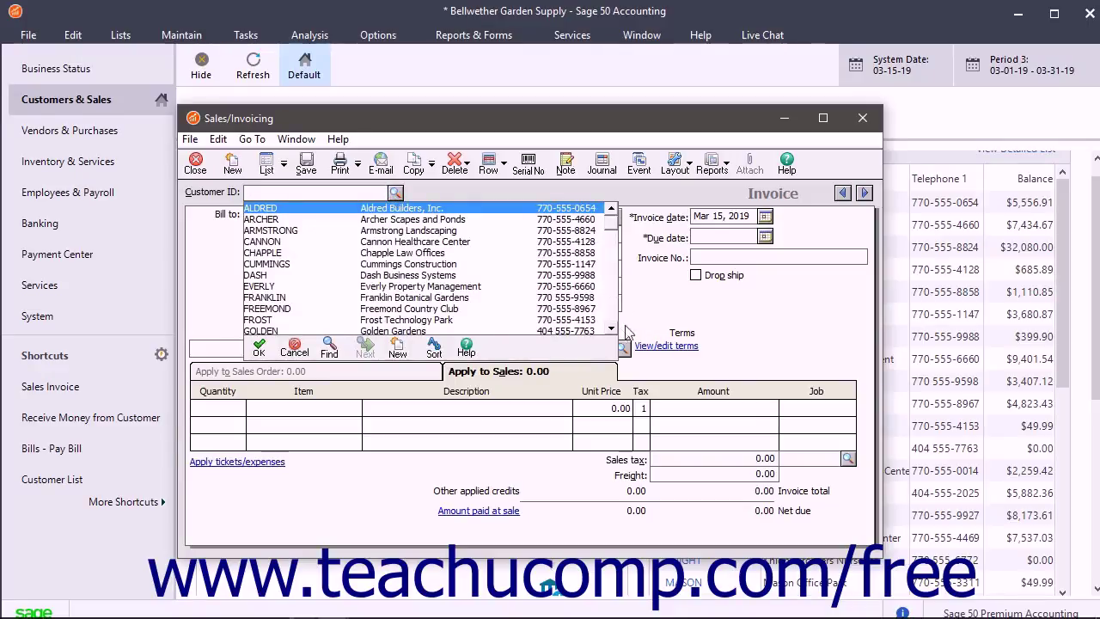
click(611, 316)
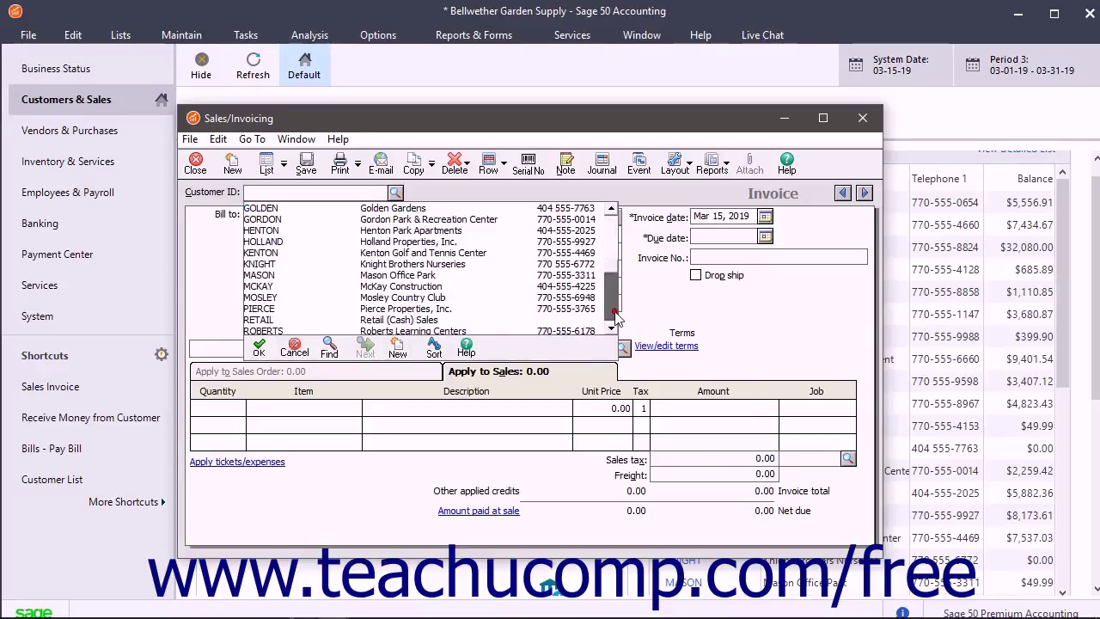
double_click(444, 309)
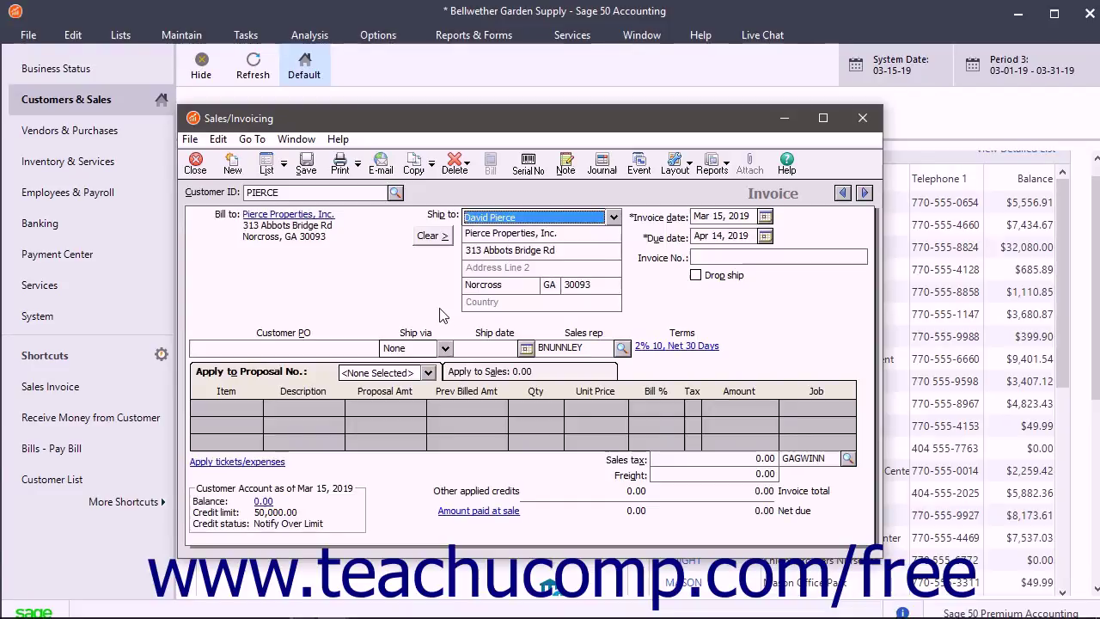
Check the invoice date, due date and shipping fields, and enter 10346 as the invoice number
click(723, 215)
click(726, 213)
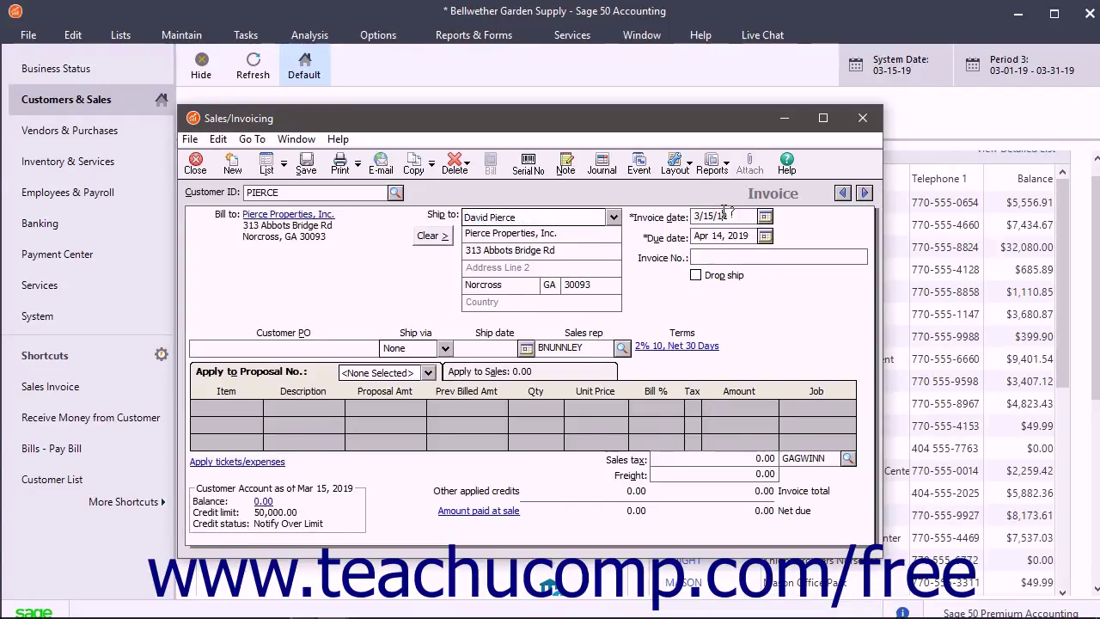
click(728, 237)
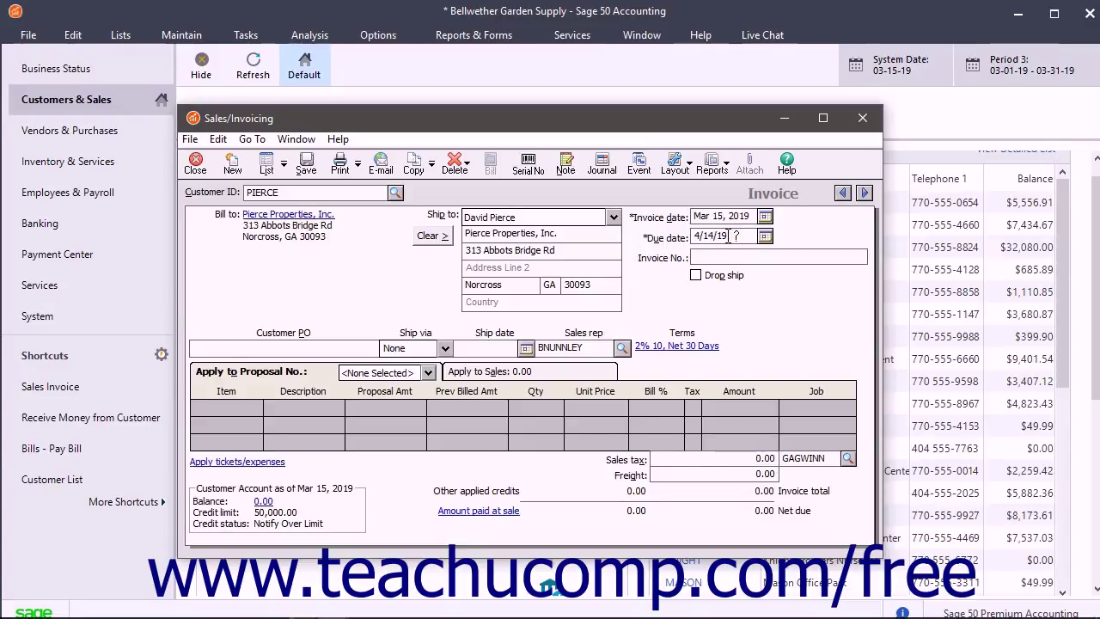
click(727, 259)
click(727, 259)
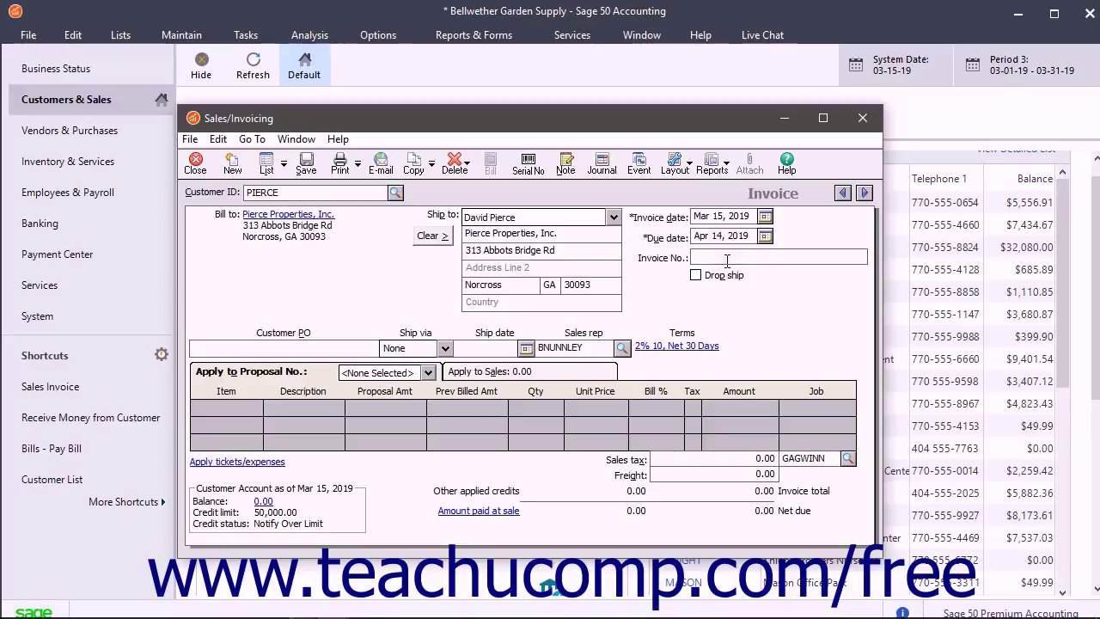
text(10346)
click(396, 347)
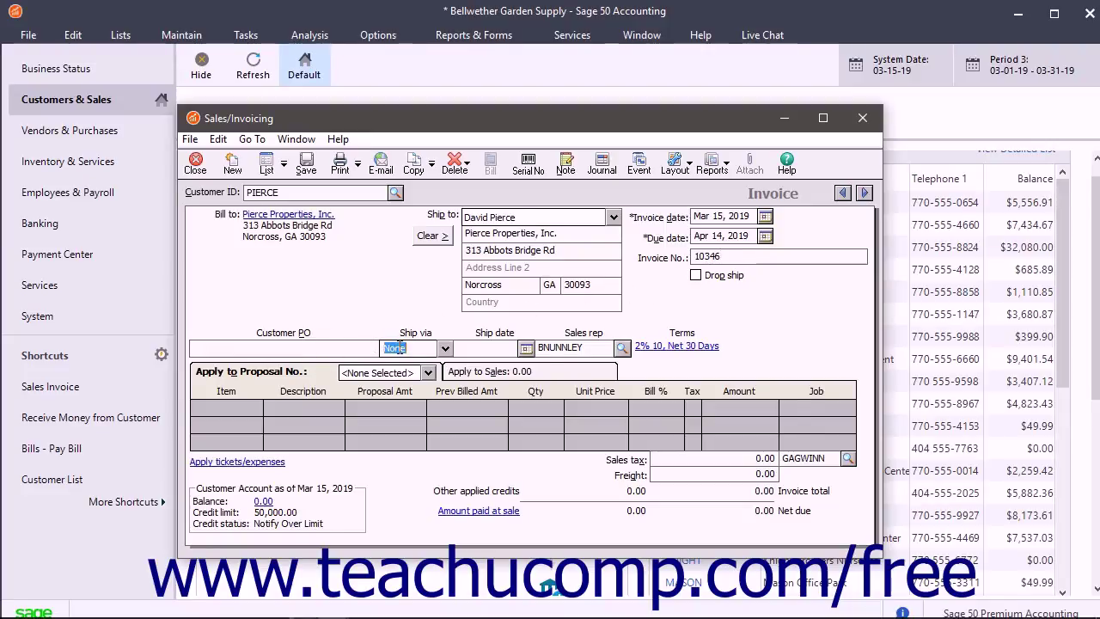
click(482, 347)
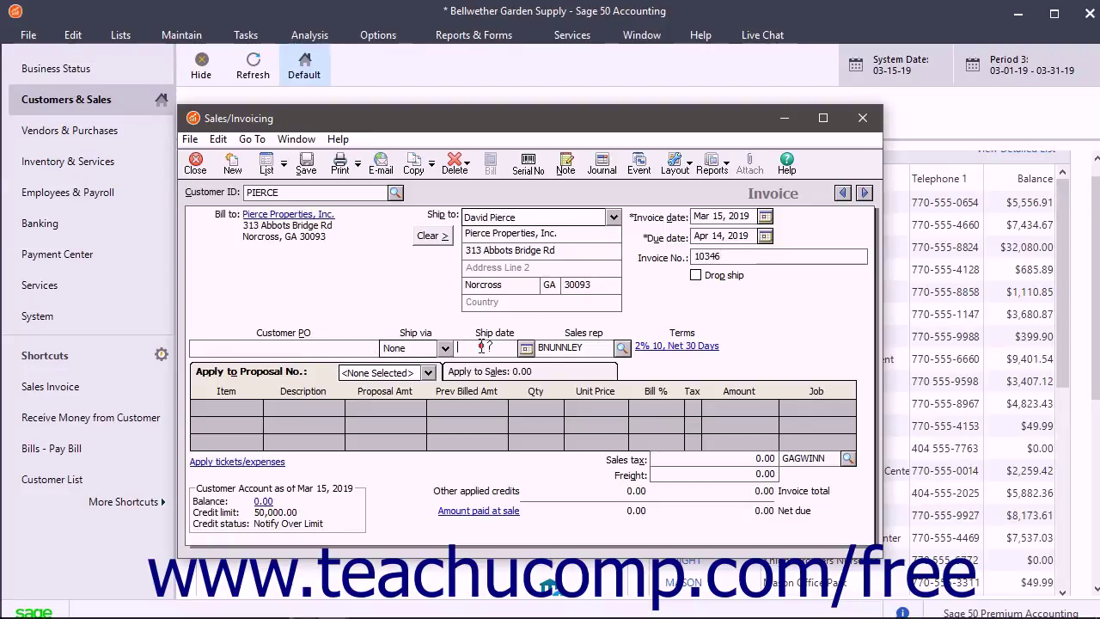
Add a direct sales line for a quantity of 1 of item EQLW-14220, Backpack Leaf Blower (Gas Powered)
click(563, 370)
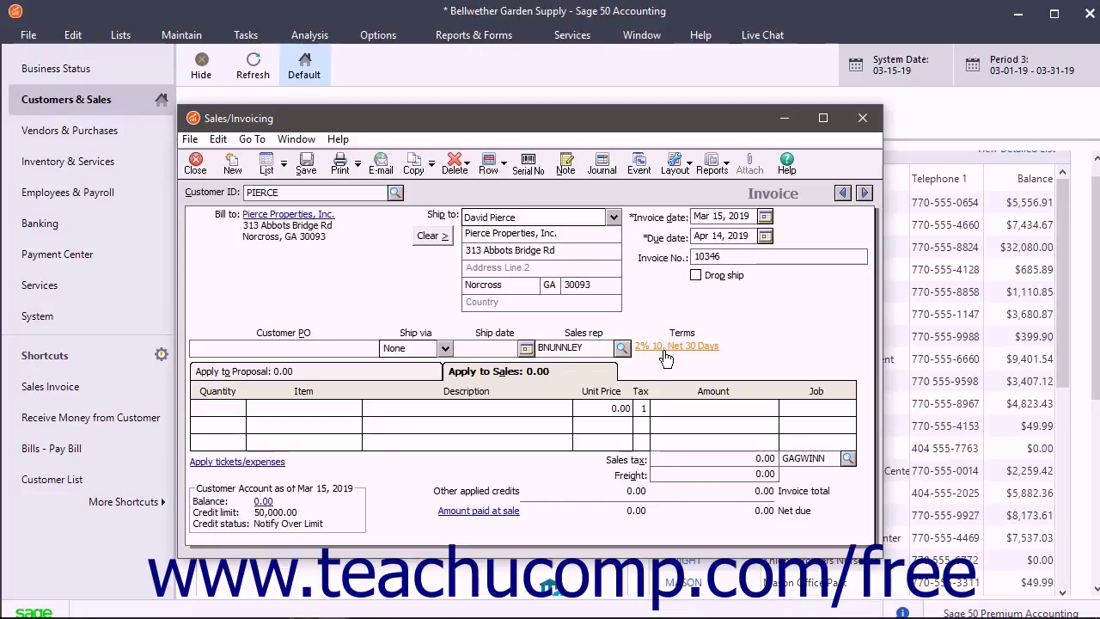
click(344, 372)
click(500, 375)
click(225, 411)
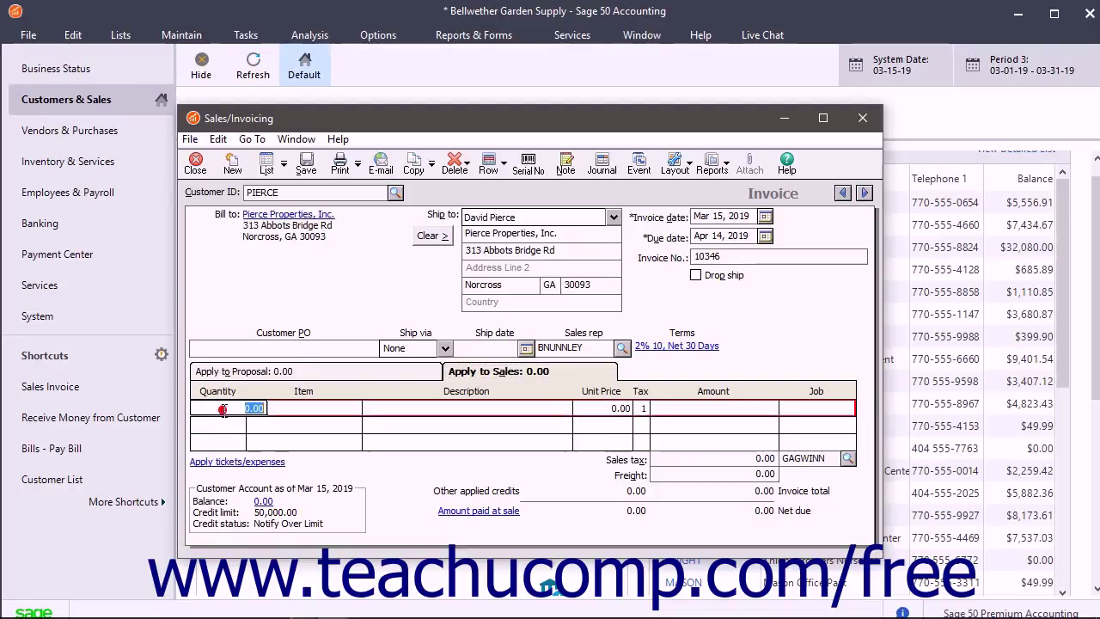
text(1)
key(Tab)
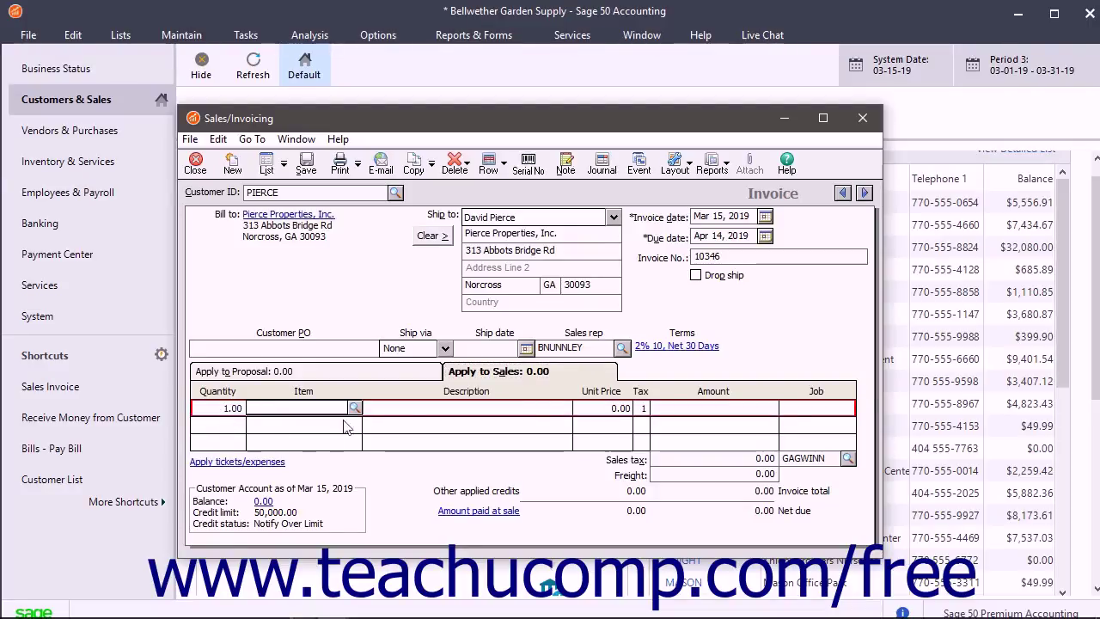
click(354, 407)
double_click(417, 517)
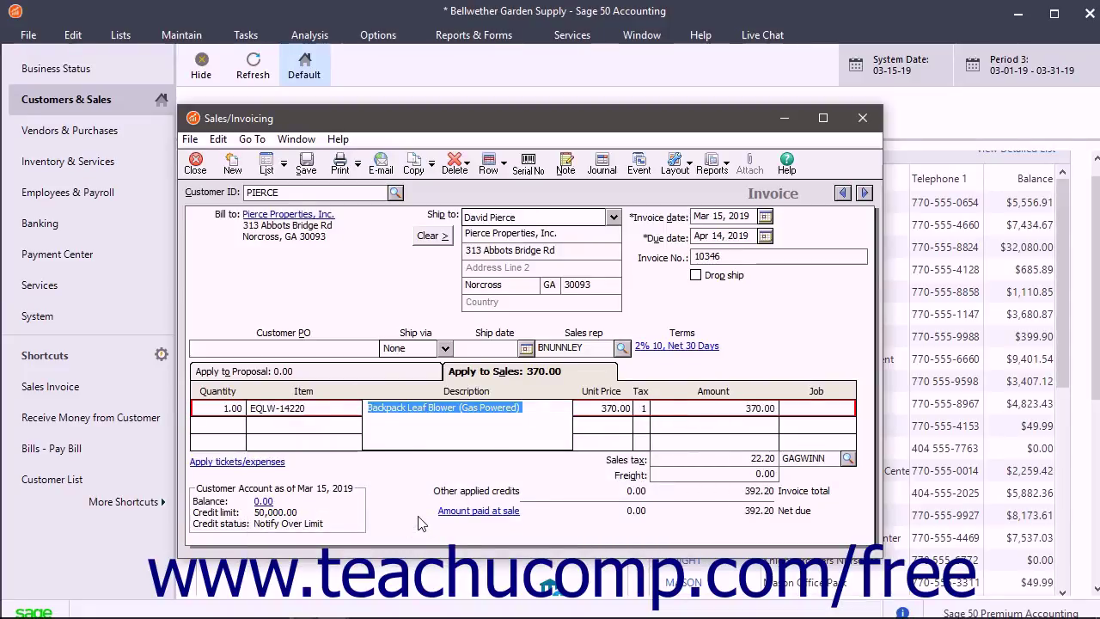
click(421, 523)
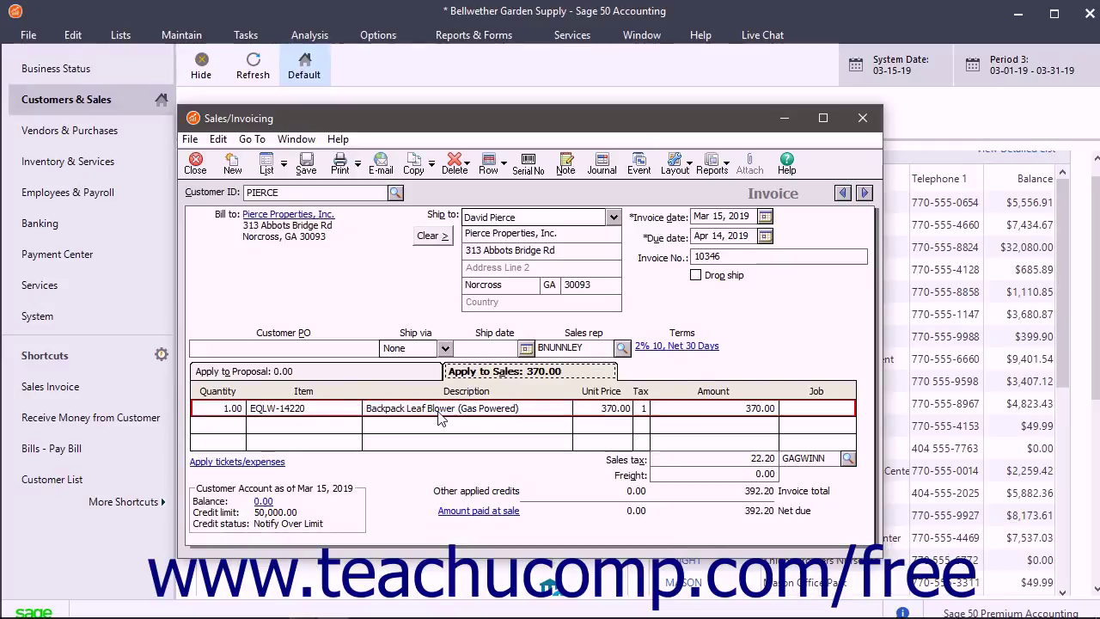
Apply the invoice to proposal P10009, billing 10 percent of the proposal
click(337, 373)
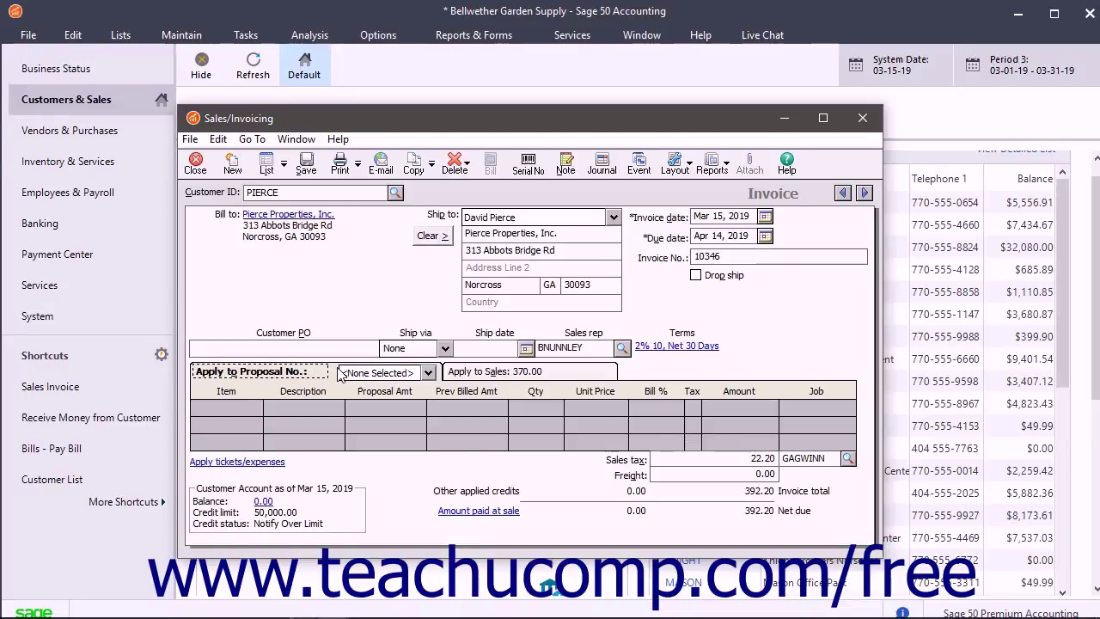
click(428, 374)
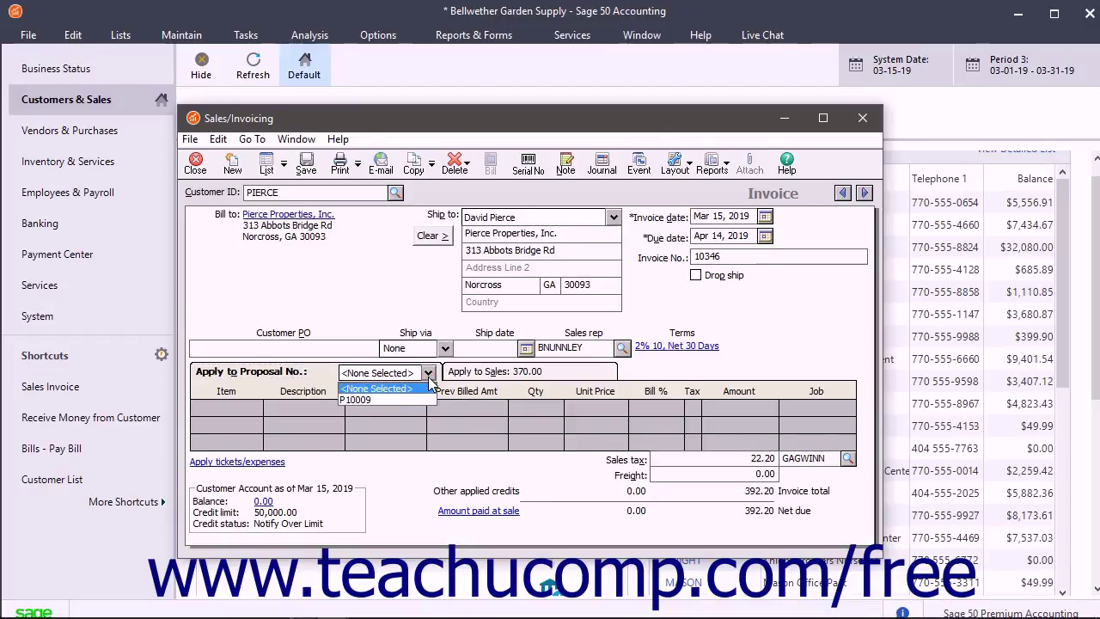
click(356, 400)
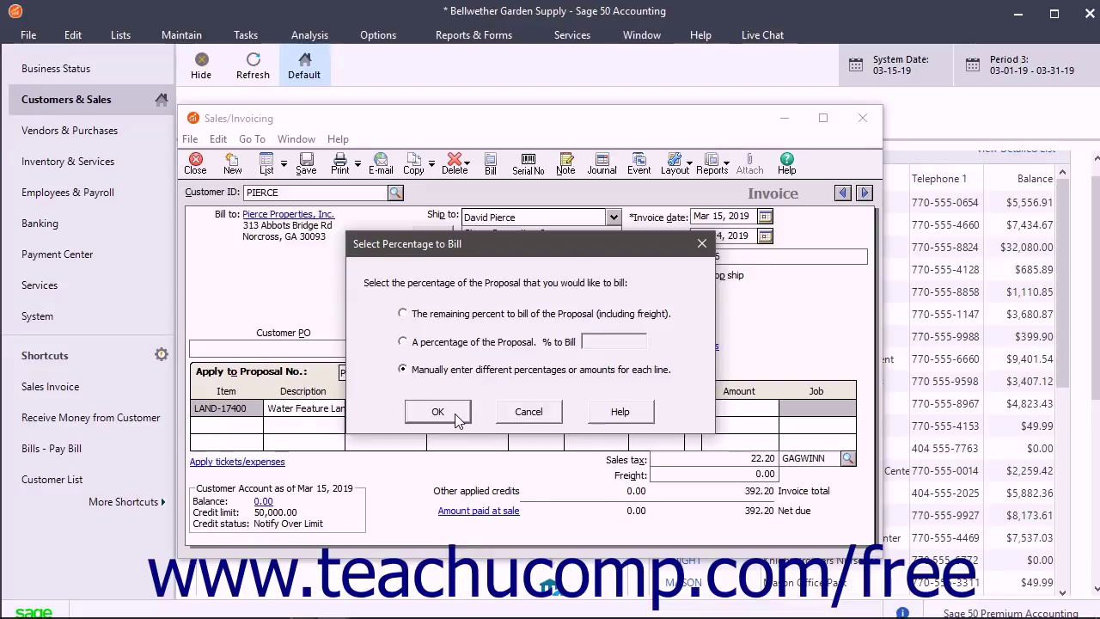
click(403, 341)
click(611, 342)
text(10)
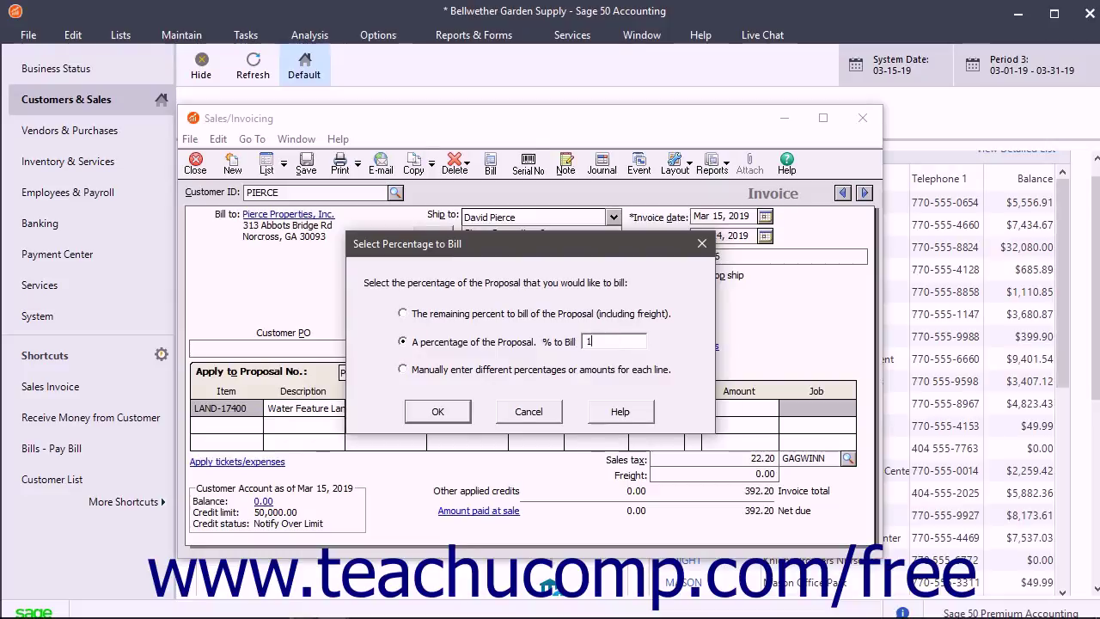
click(438, 411)
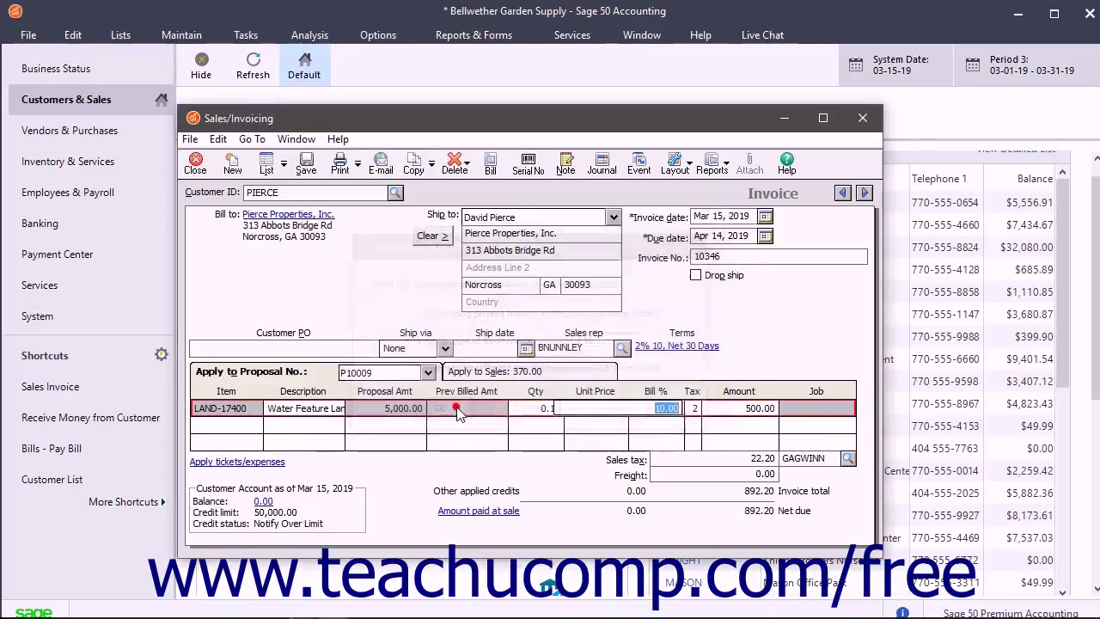
Reopen the proposal's billing percentage options, choose manual entry for each line, and check the line's quantity and bill percentage
click(491, 166)
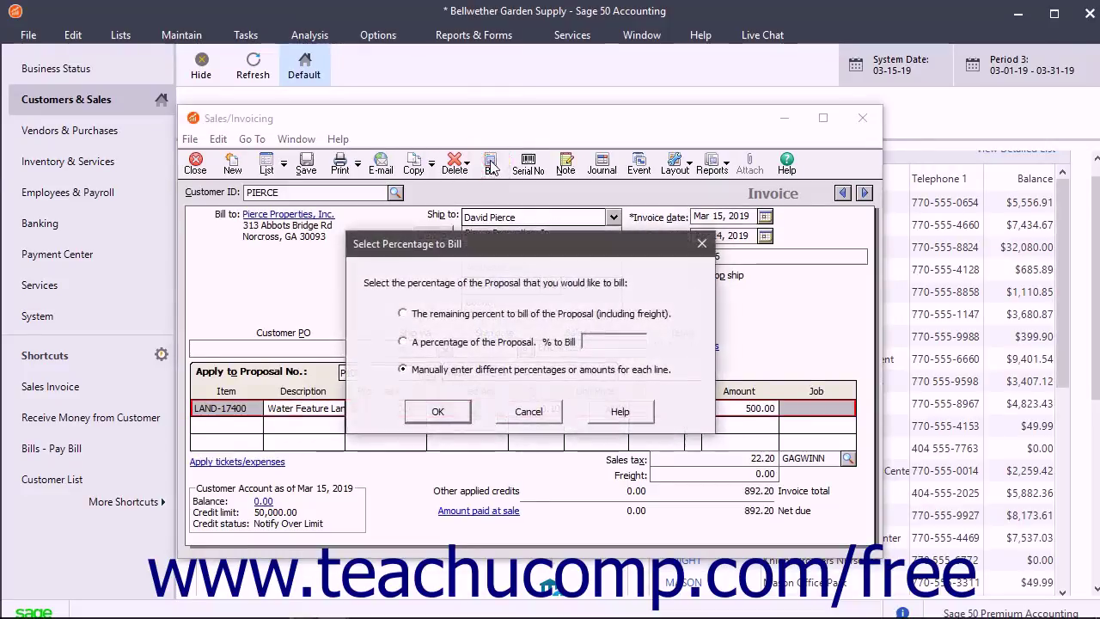
click(429, 314)
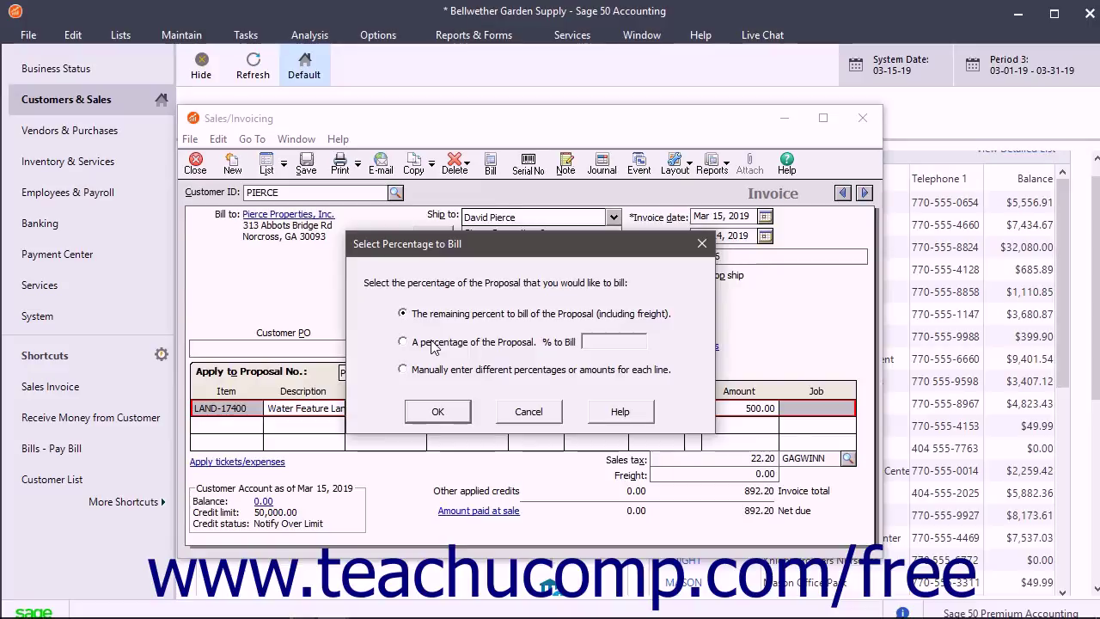
click(434, 343)
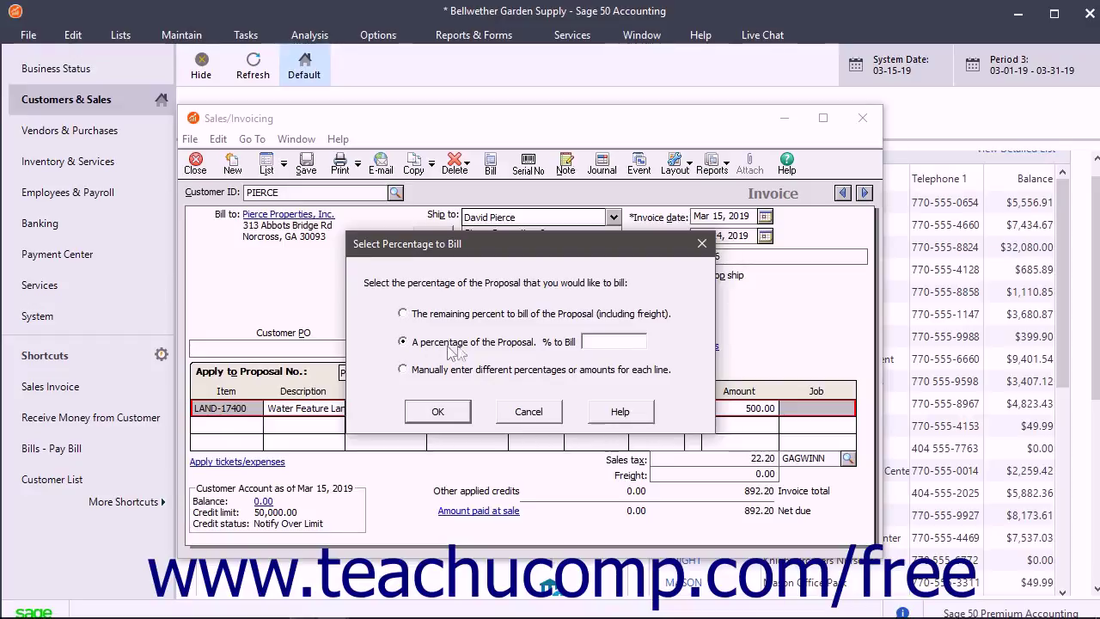
click(593, 342)
click(508, 373)
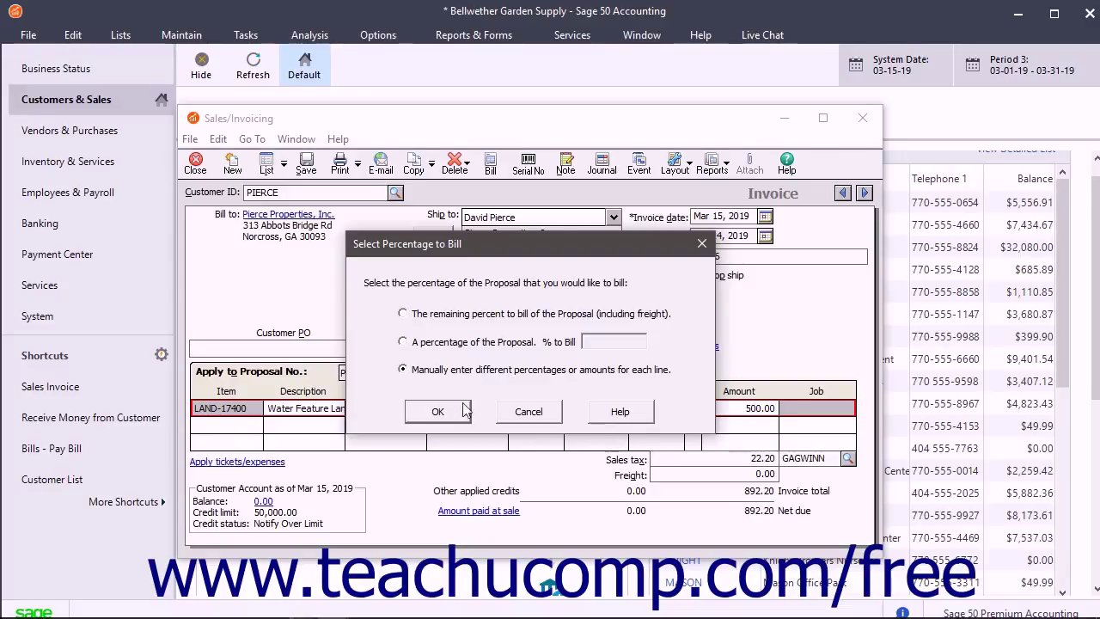
click(437, 411)
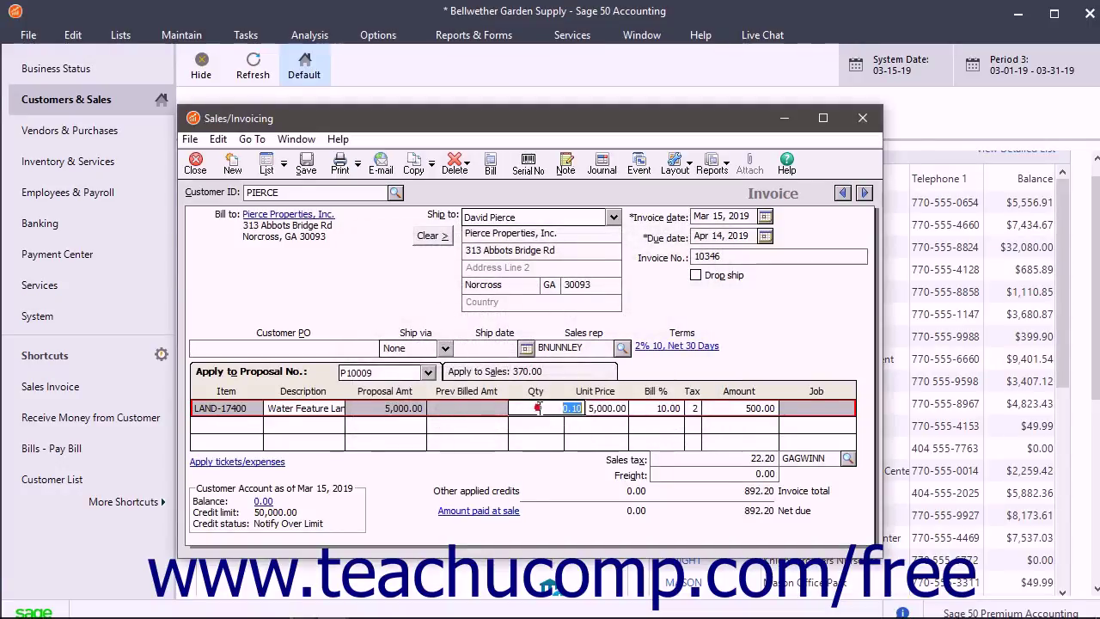
click(540, 409)
click(650, 408)
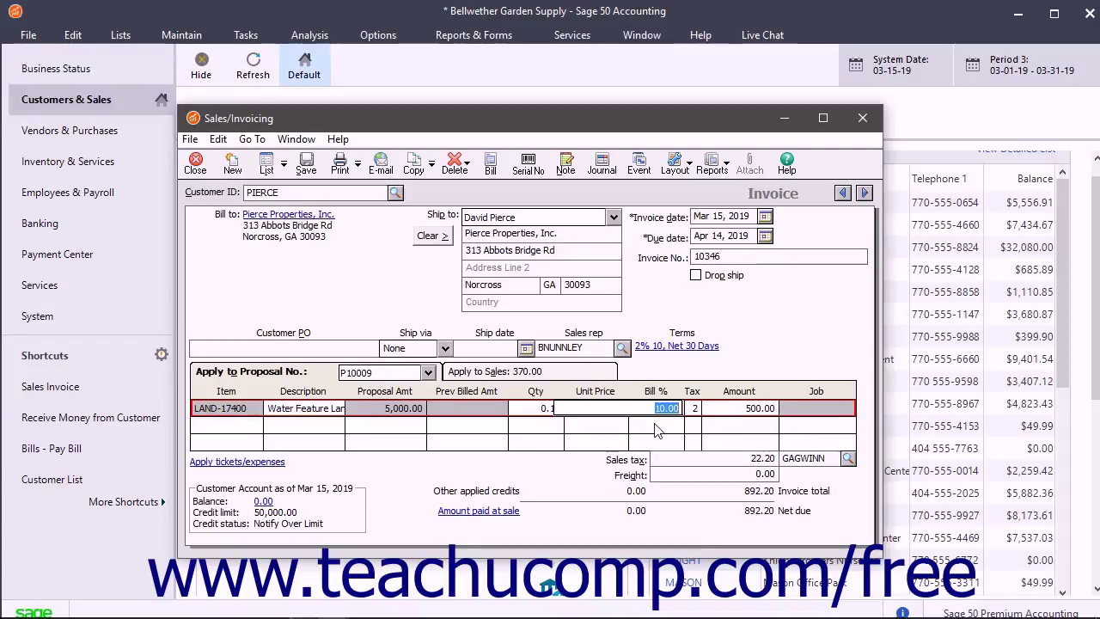
Assign serial number 208835 to the backpack leaf blower on the direct sales line
click(550, 375)
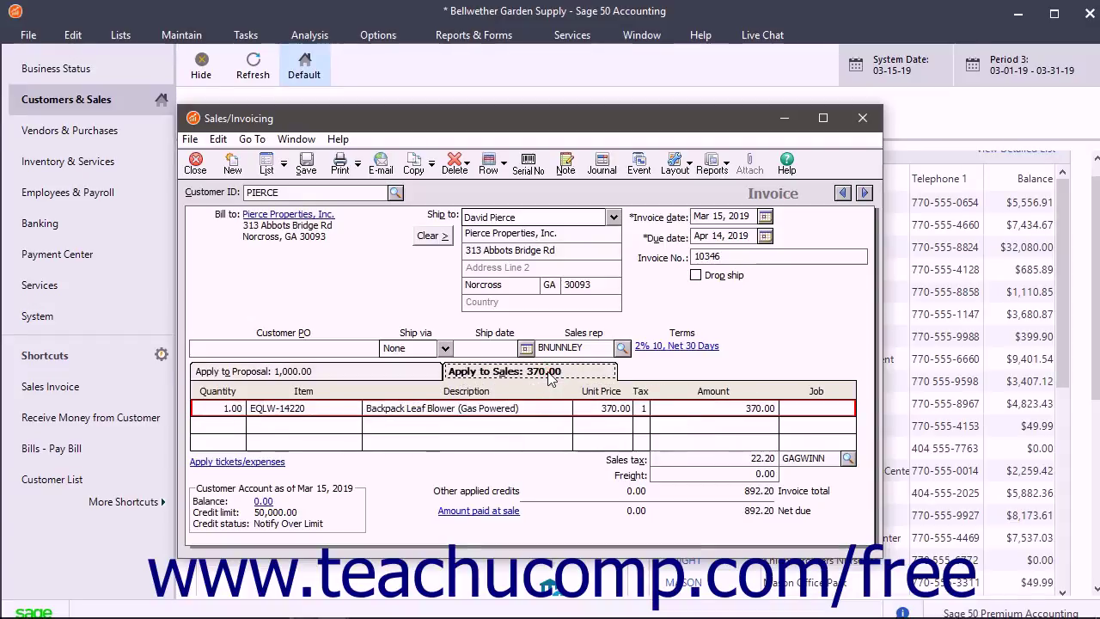
click(421, 412)
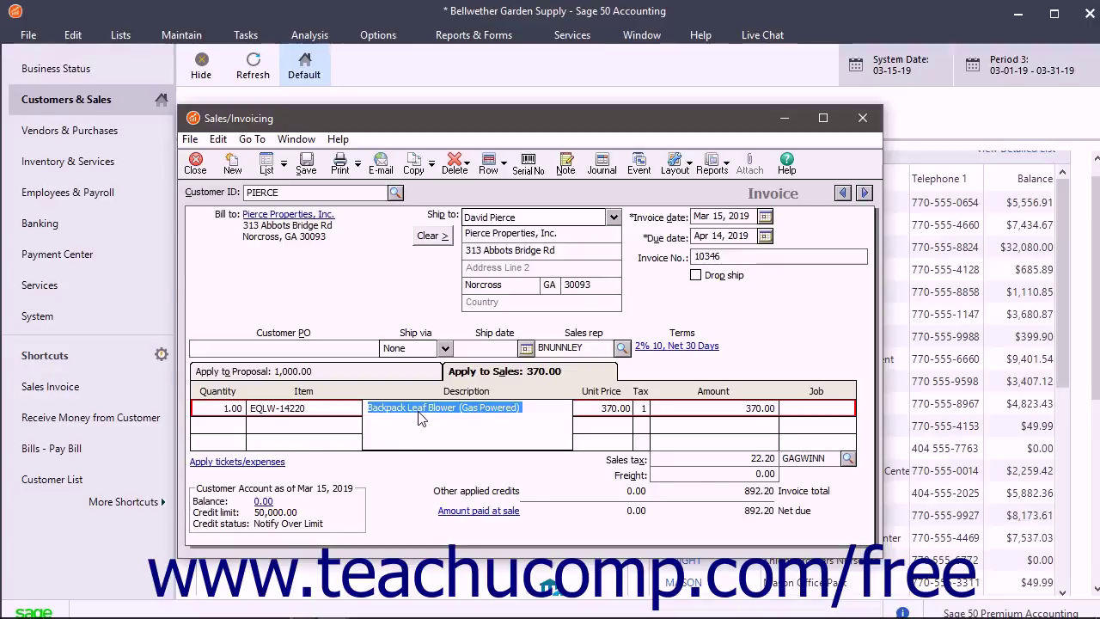
click(237, 415)
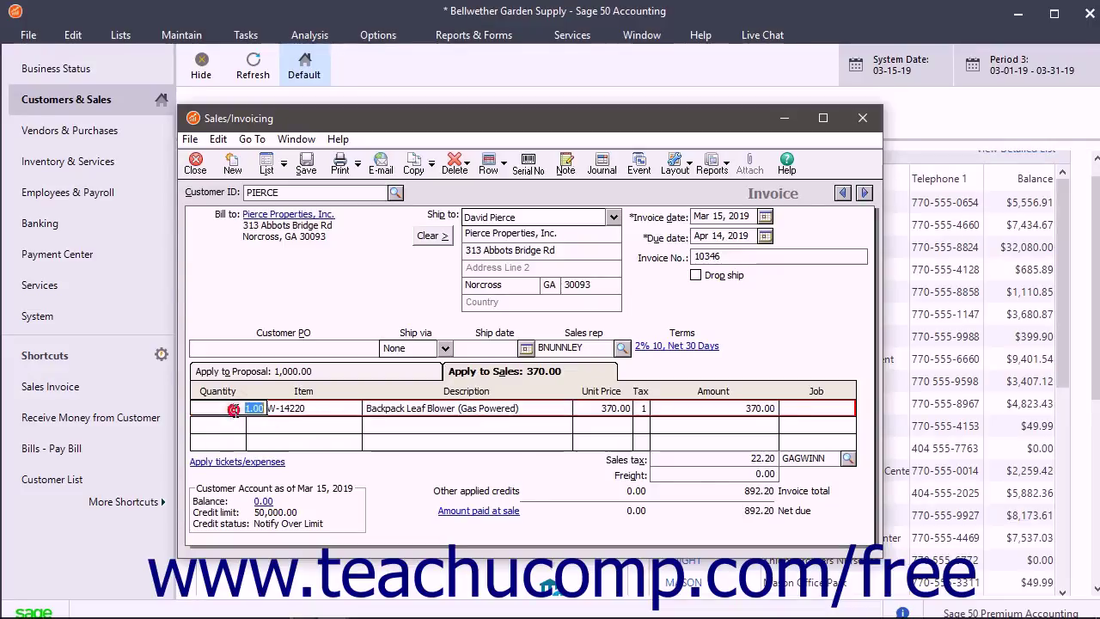
click(530, 168)
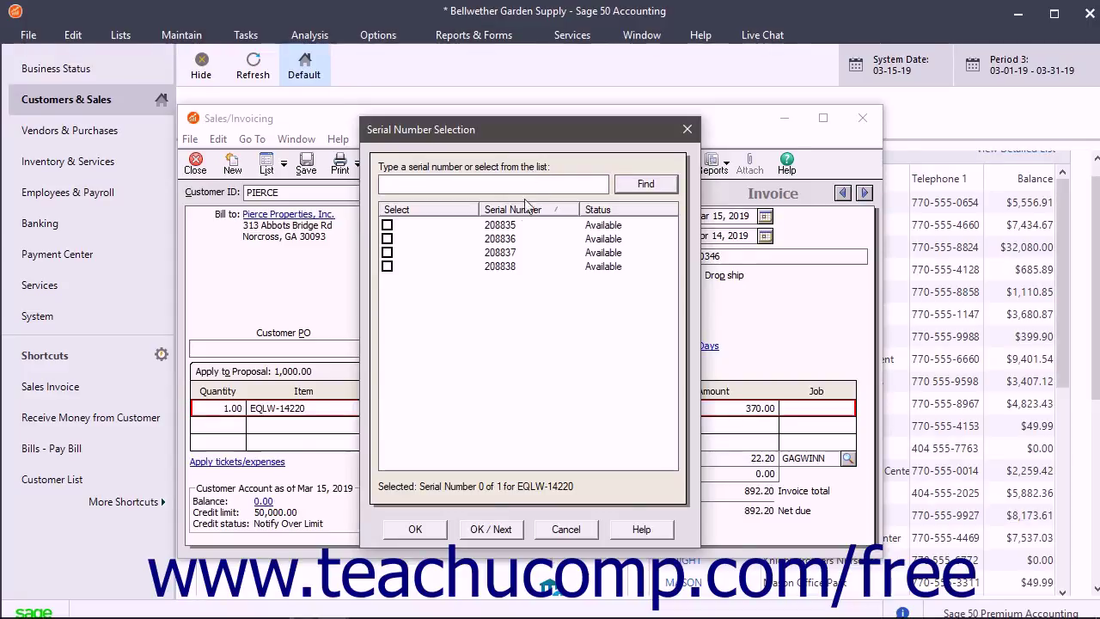
click(388, 225)
click(406, 184)
click(421, 530)
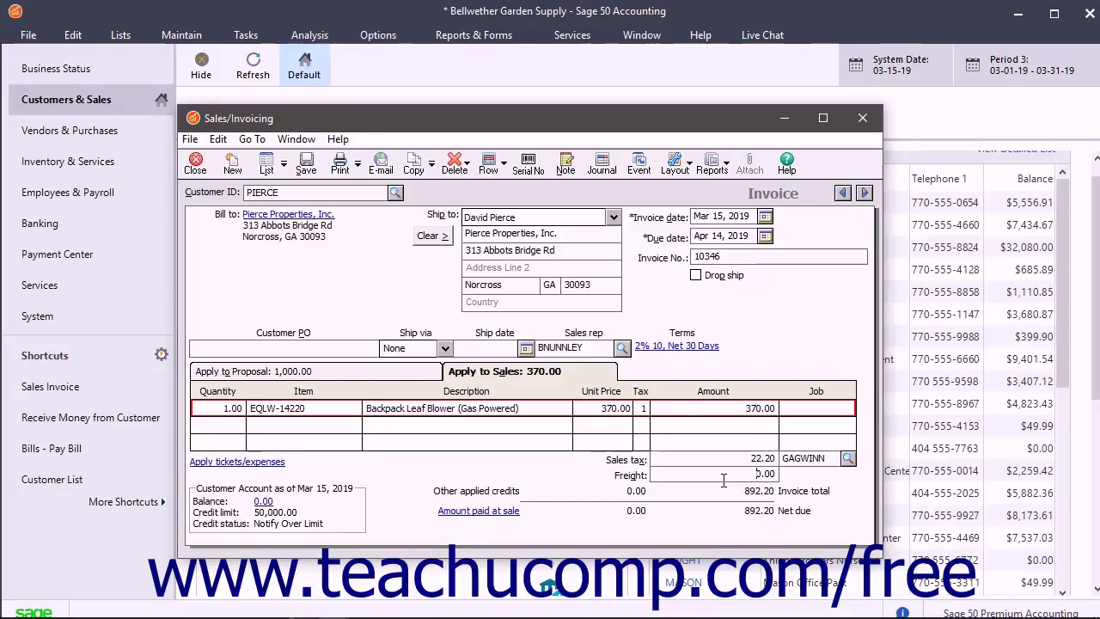
Check the invoice's freight field and open the Customer Ledgers report from the customer's account balance
click(724, 479)
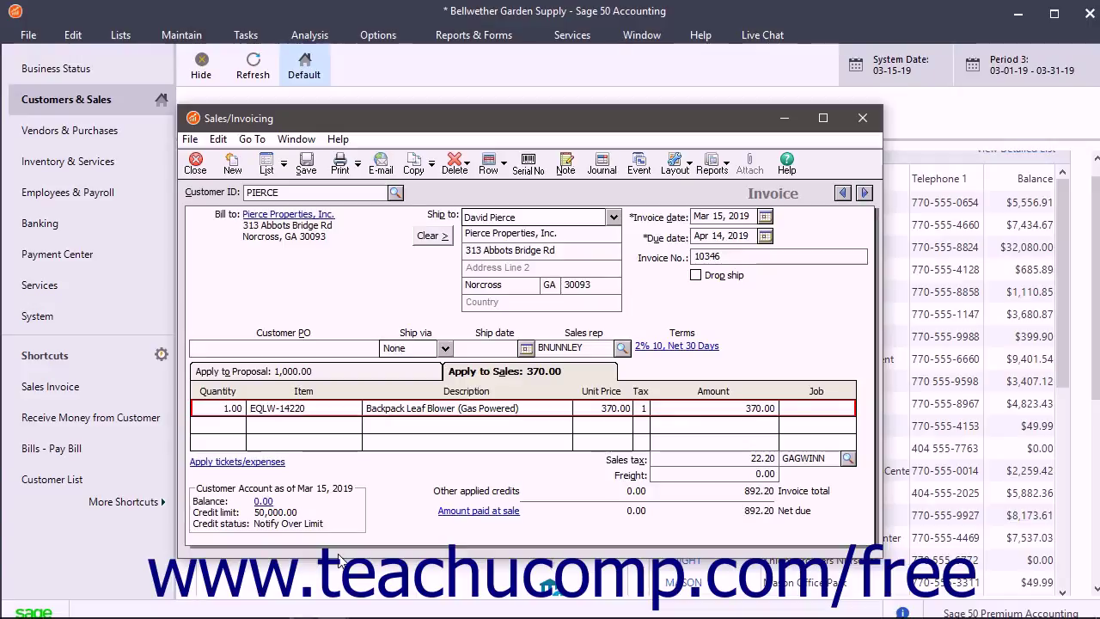
click(263, 501)
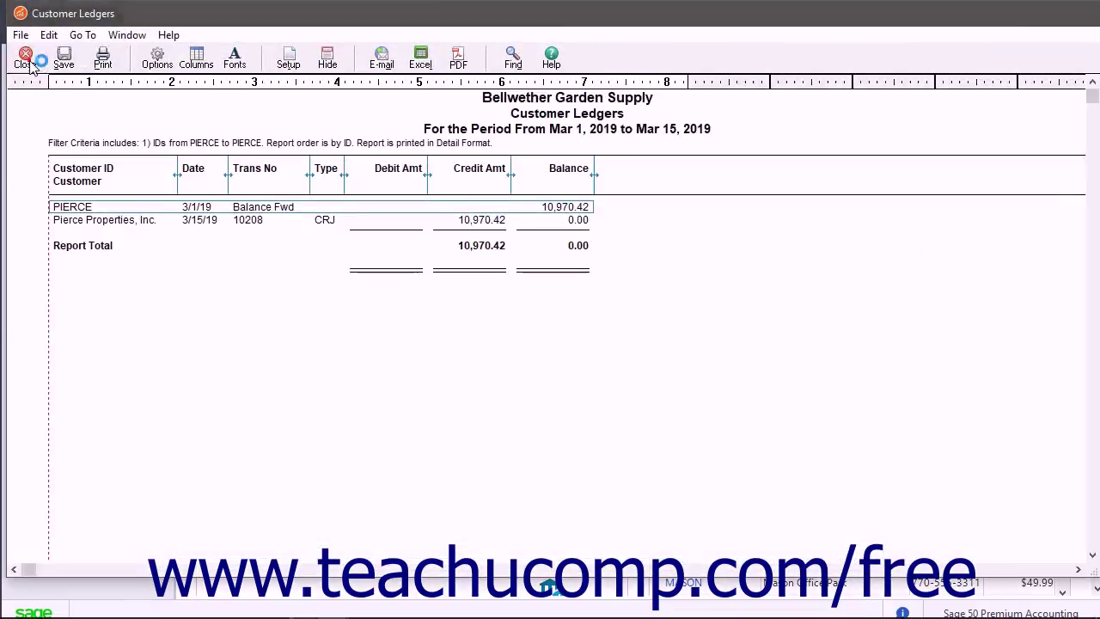